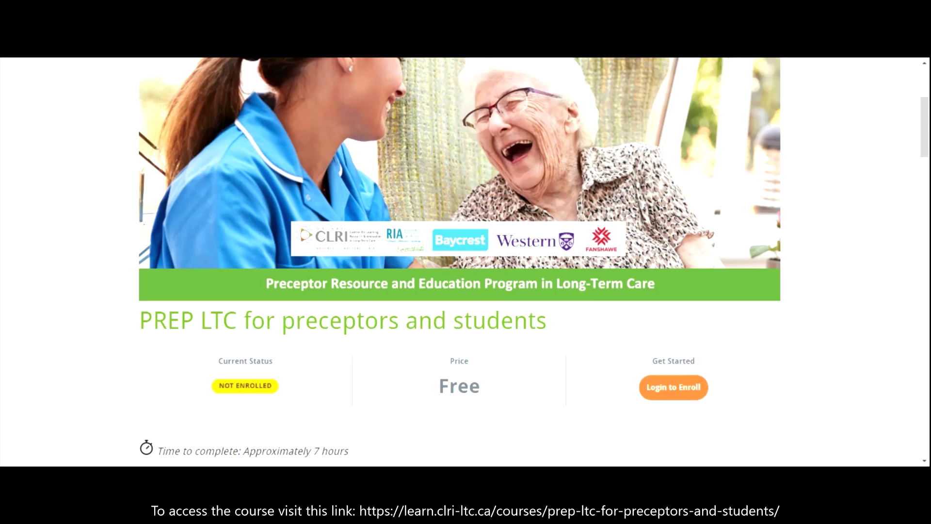
# - Bring up the Log in to Your Account page from the course's Login to Enroll button
pyautogui.click(674, 388)
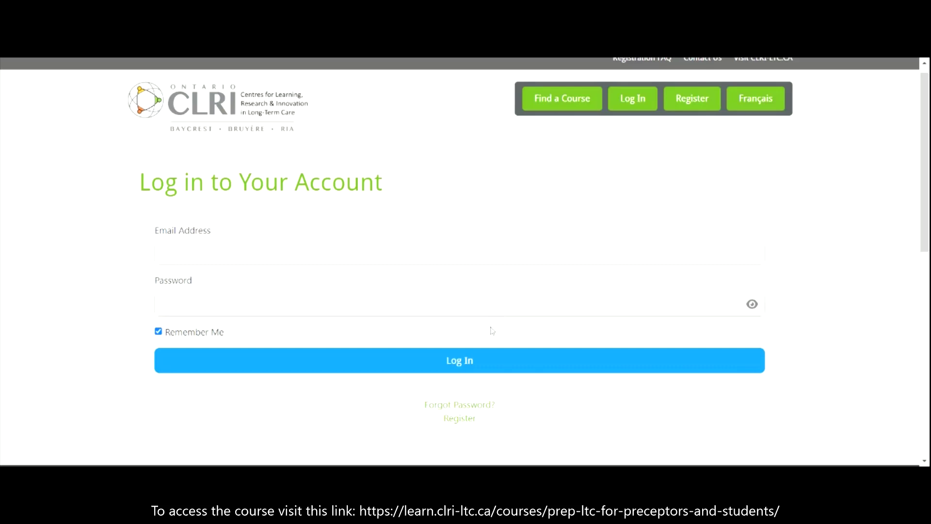
# - Switch to the Create a User Account form and scroll through its blank fields
pyautogui.click(459, 419)
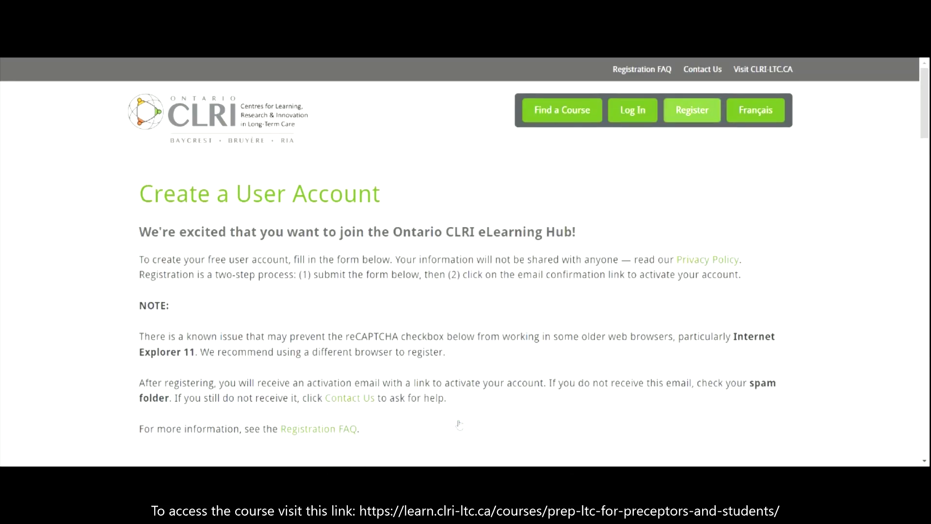
pyautogui.scroll(-8, 459, 424)
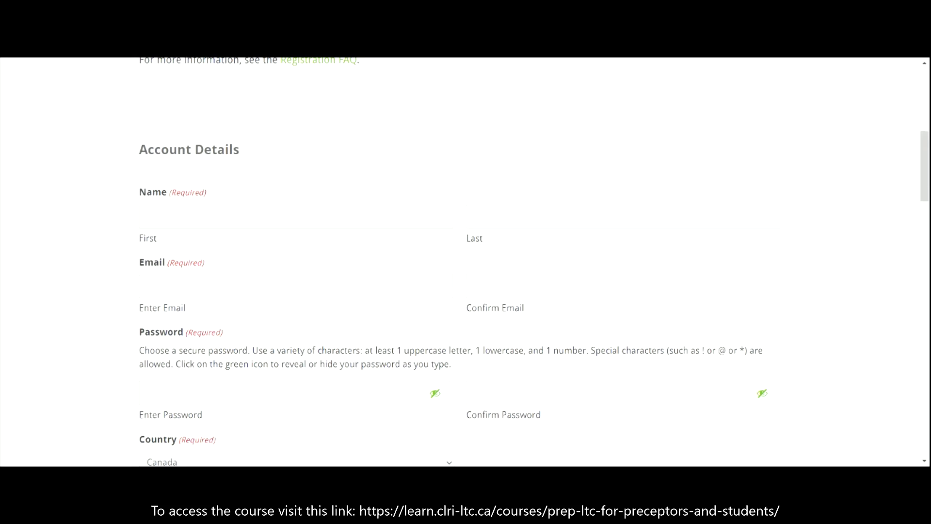
pyautogui.scroll(-16, 459, 262)
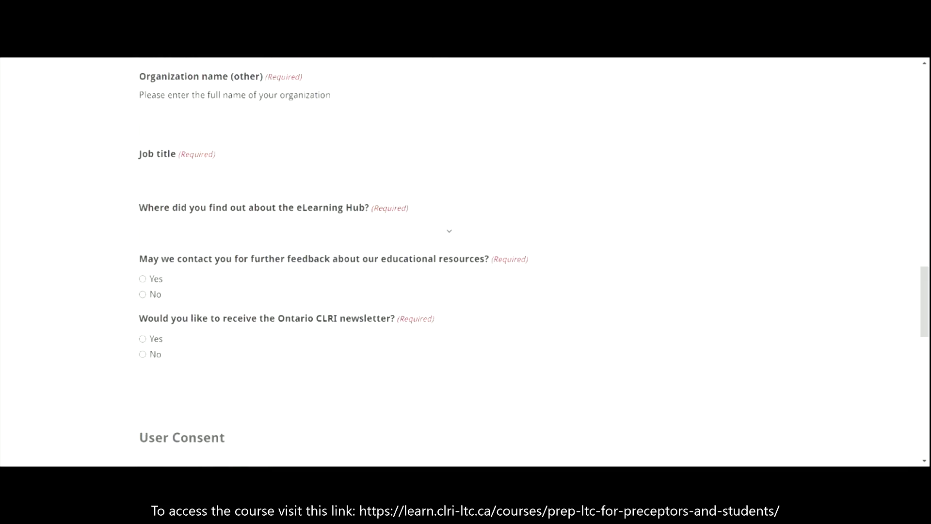
pyautogui.scroll(-7, 293, 368)
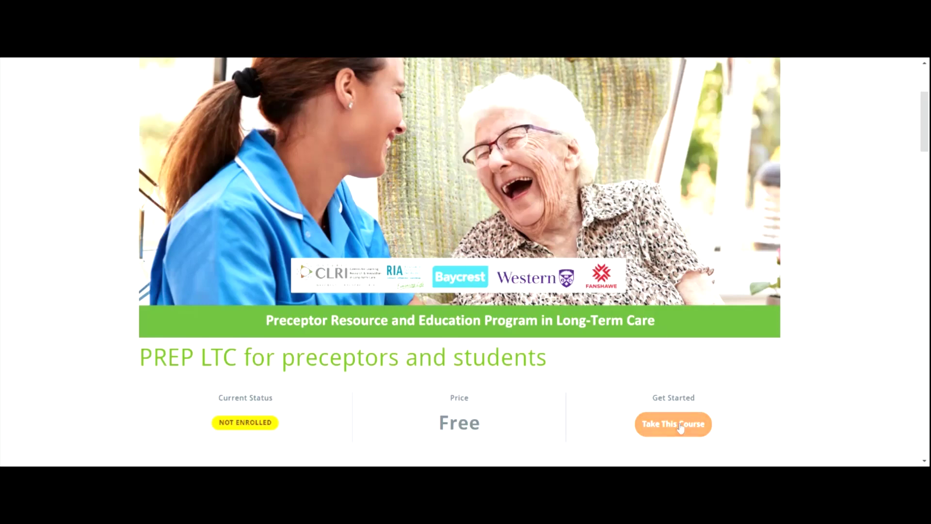
# - Take the PREP LTC course and scroll to its 0% of 14 steps progress
pyautogui.click(681, 426)
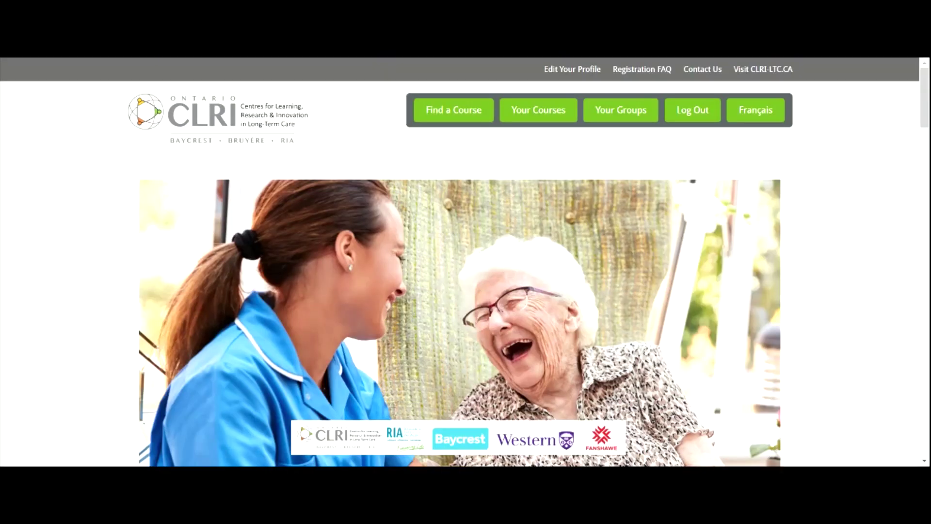
pyautogui.scroll(-5, 680, 409)
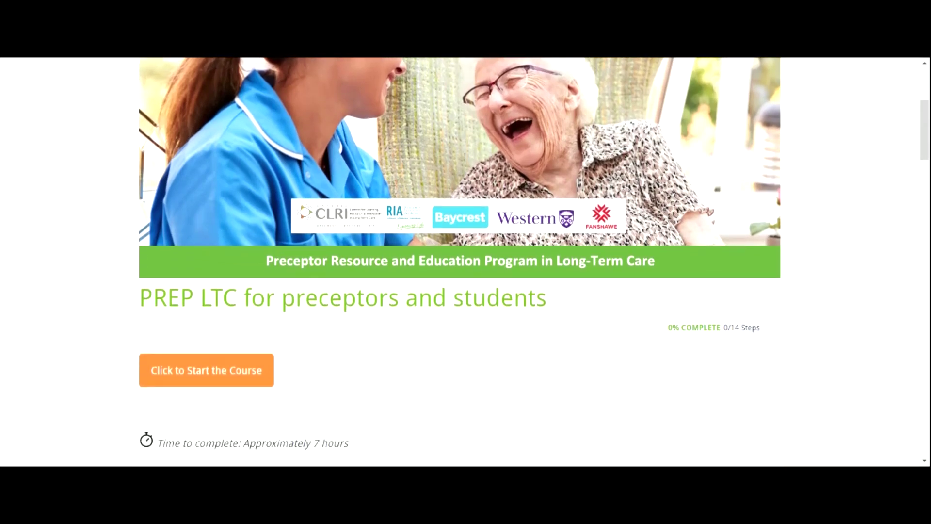
# - Start the PREP LTC module and submit the Pre-Survey to reach Section 1
pyautogui.click(208, 376)
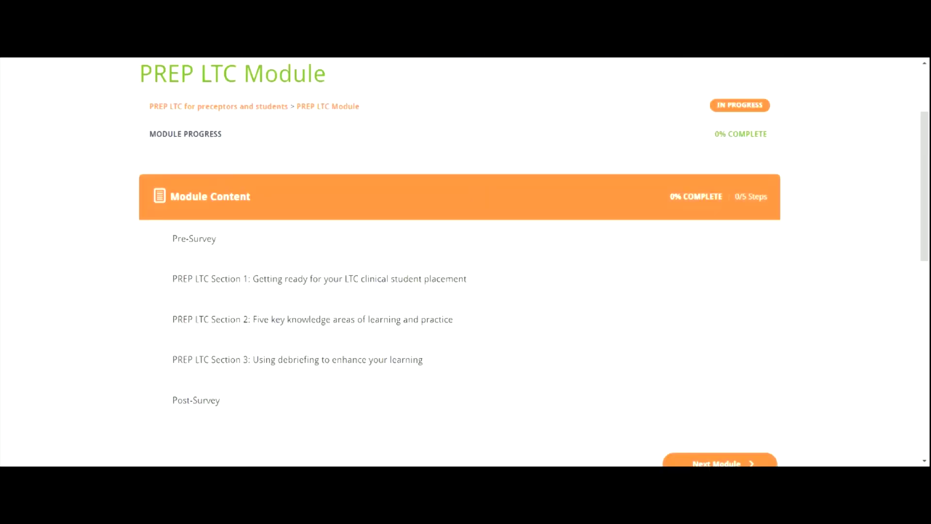
pyautogui.click(201, 240)
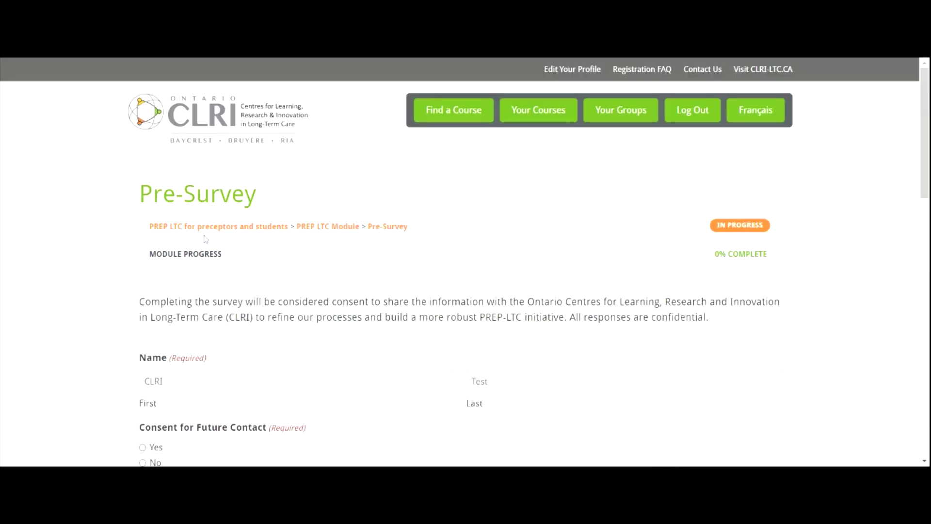
pyautogui.scroll(-8, 360, 291)
pyautogui.scroll(-1, 359, 291)
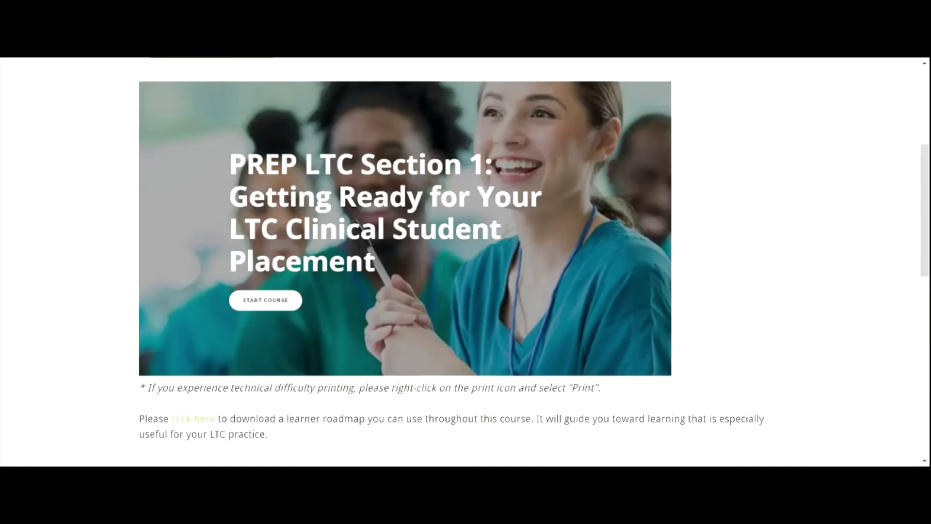
# - Launch the Section 1 lessons and read through the opening lesson content
pyautogui.click(265, 304)
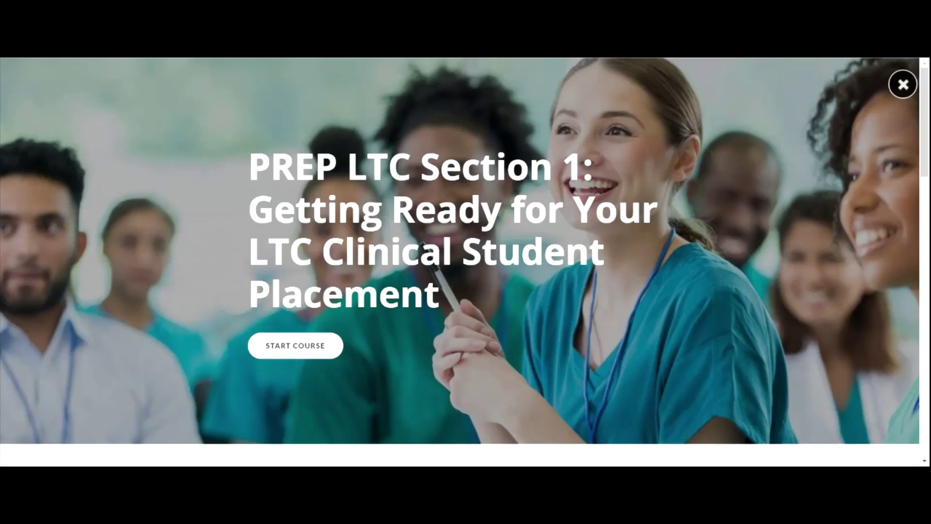
pyautogui.click(295, 353)
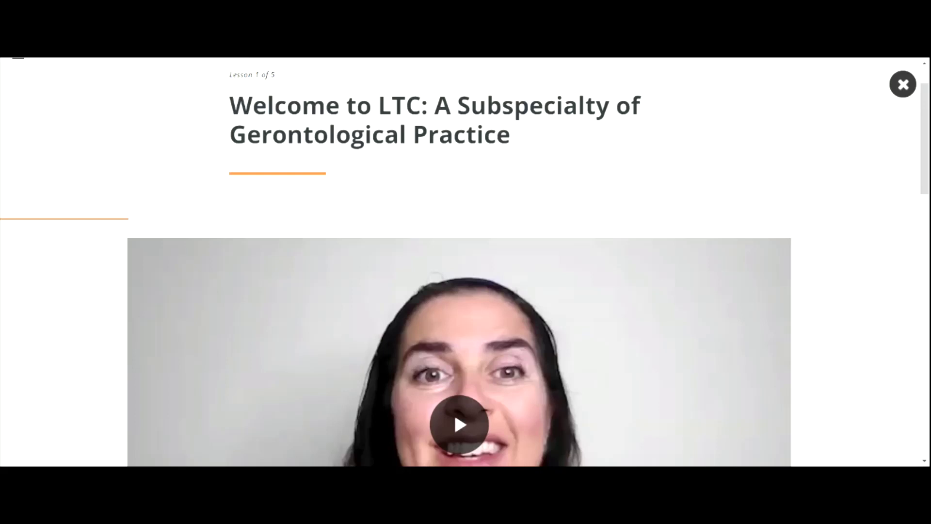
pyautogui.scroll(-15, 709, 159)
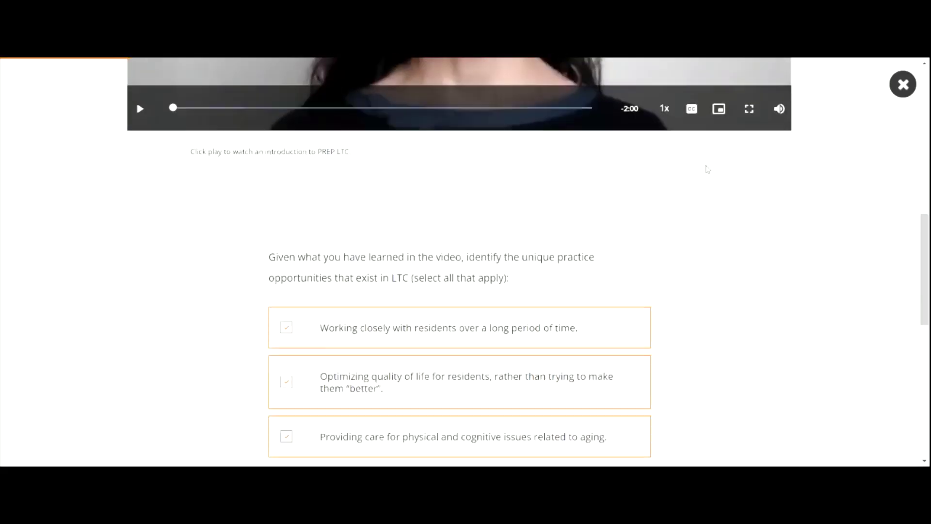
pyautogui.scroll(-4, 707, 169)
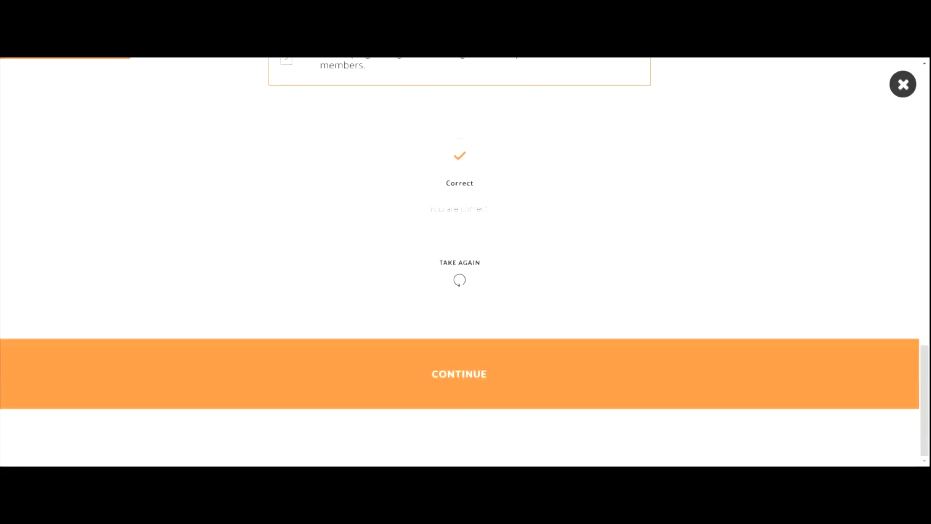
# - Continue through the lesson, exit Section 1 and close the lesson viewer
pyautogui.click(498, 373)
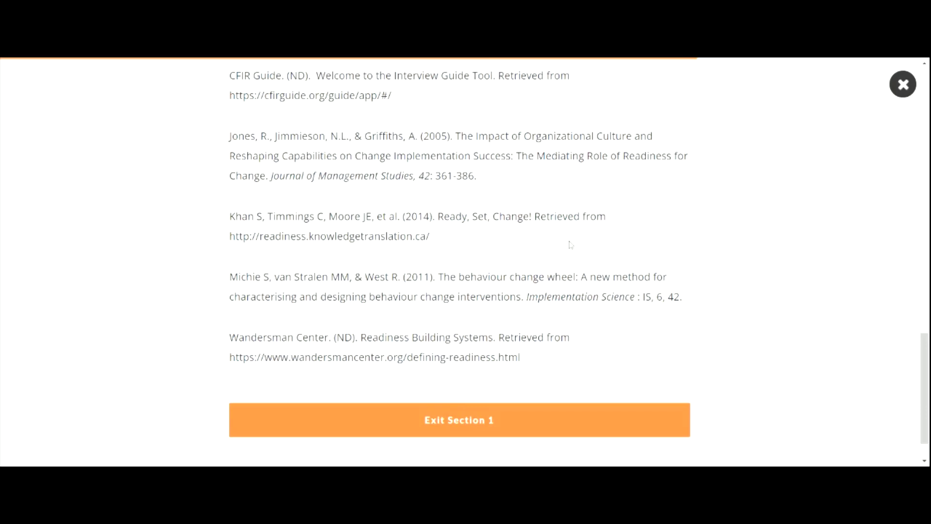
pyautogui.click(458, 420)
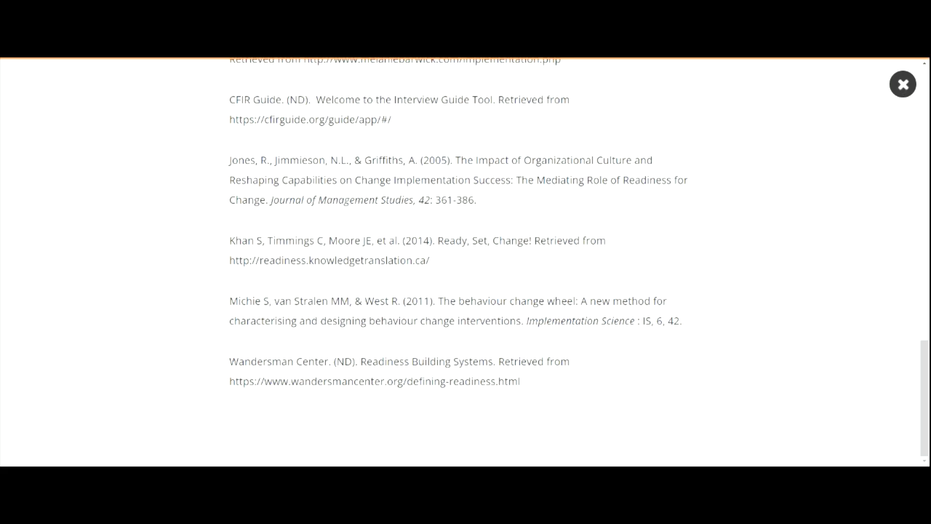
pyautogui.click(903, 85)
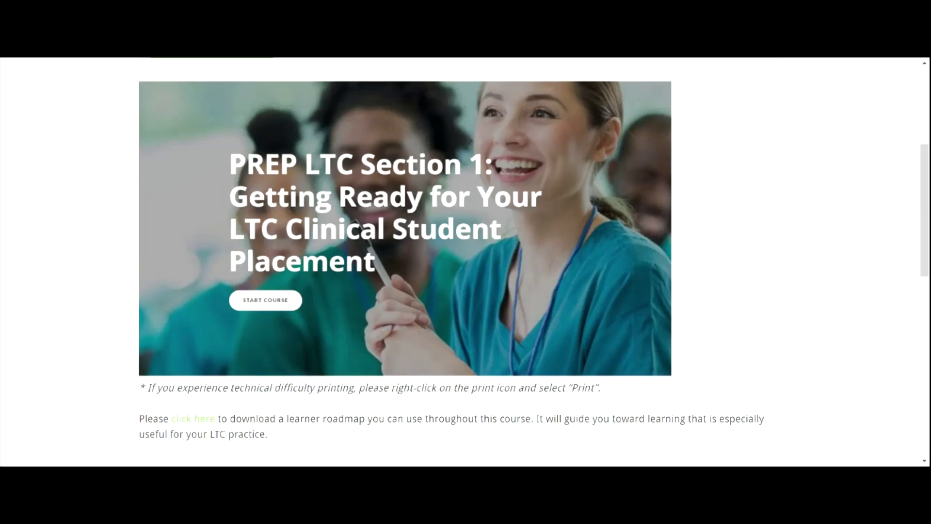
# - Mark Section 1 complete for 40% progress and scroll through the Section 2 page
pyautogui.scroll(-3, 826, 218)
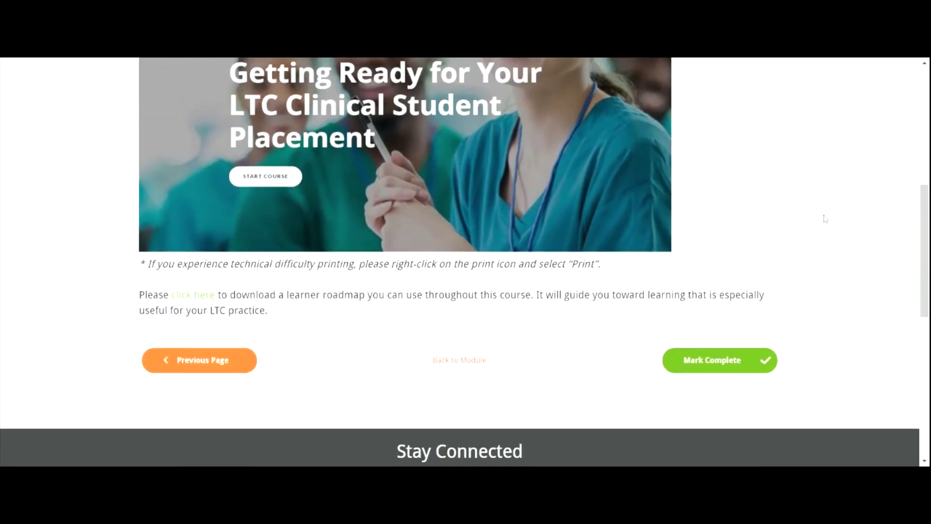
pyautogui.click(717, 362)
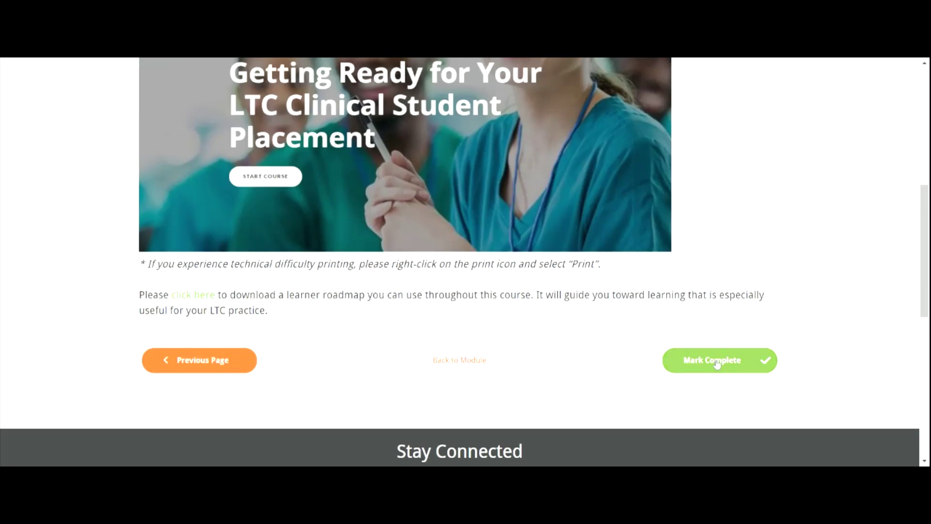
pyautogui.scroll(-1, 719, 364)
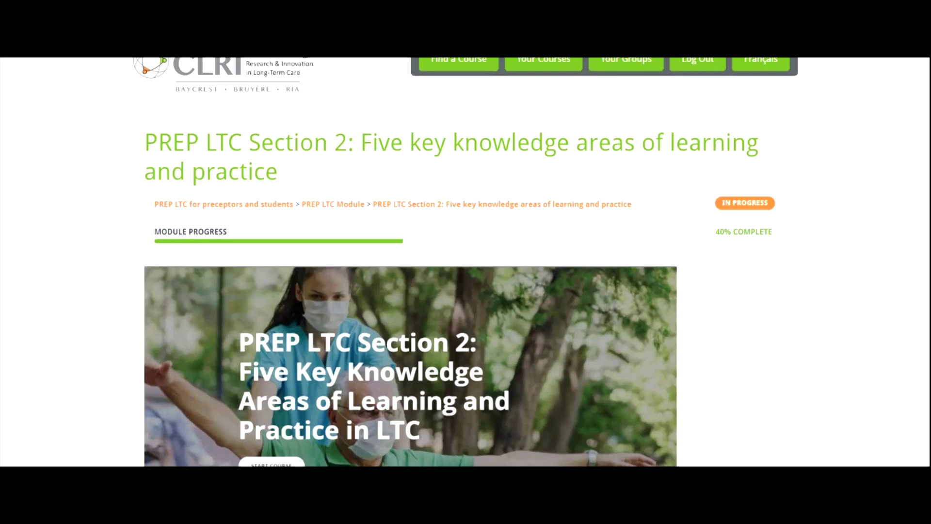
pyautogui.scroll(-2, 264, 340)
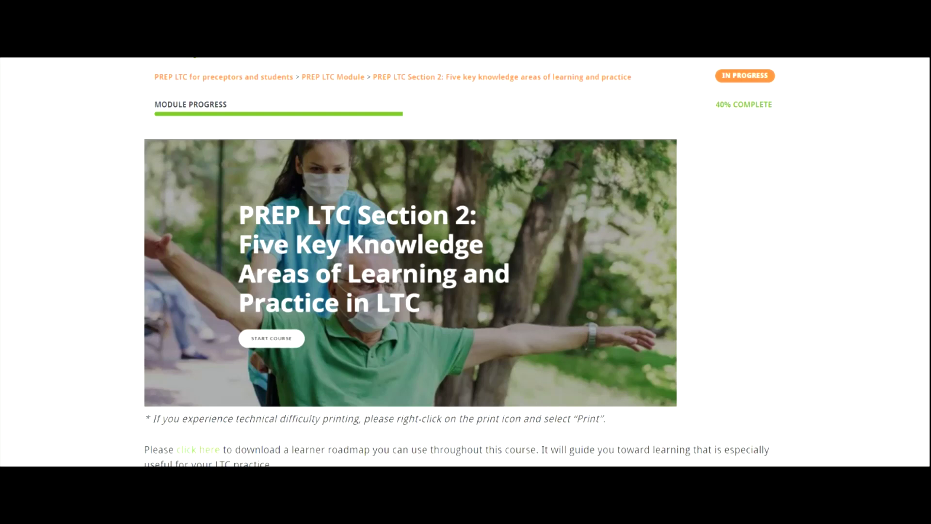
pyautogui.scroll(3, 294, 61)
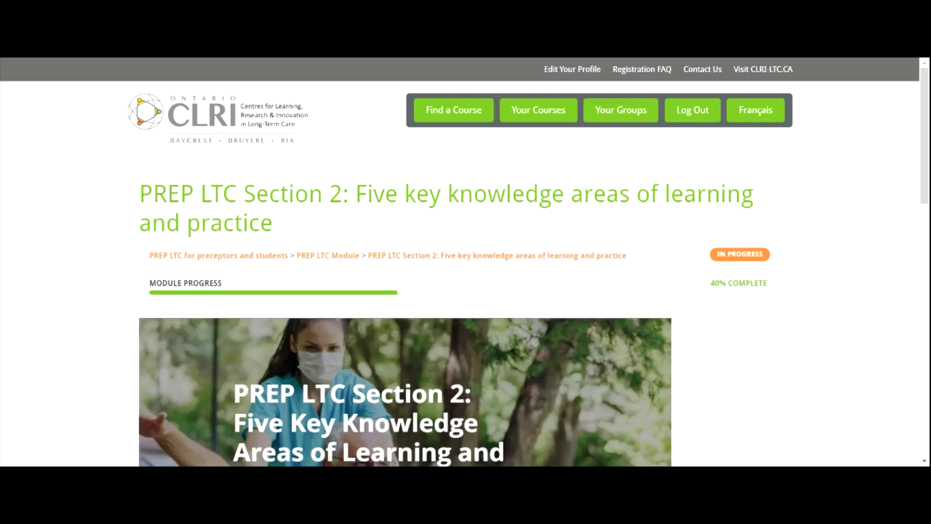
# - Log out, log back in and view Your Courses, with PREP LTC In Progress
pyautogui.click(682, 116)
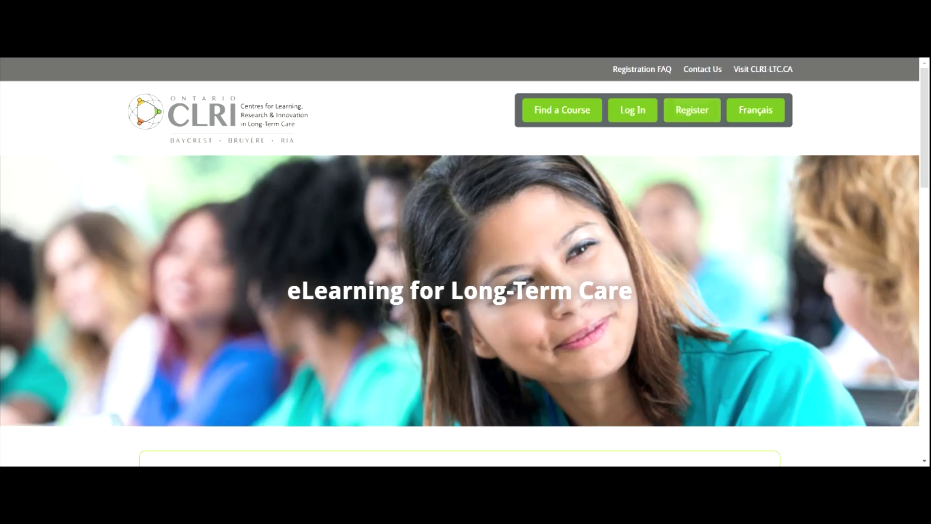
pyautogui.click(635, 115)
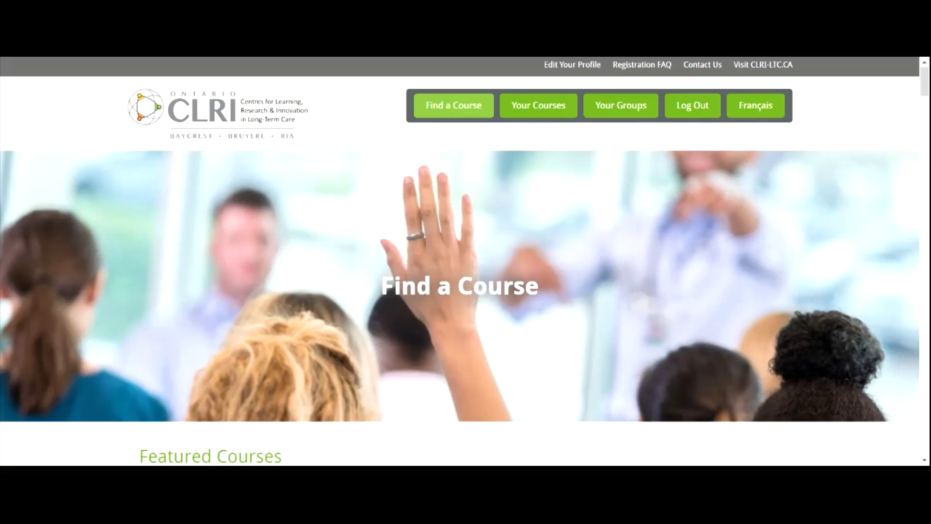
pyautogui.click(549, 110)
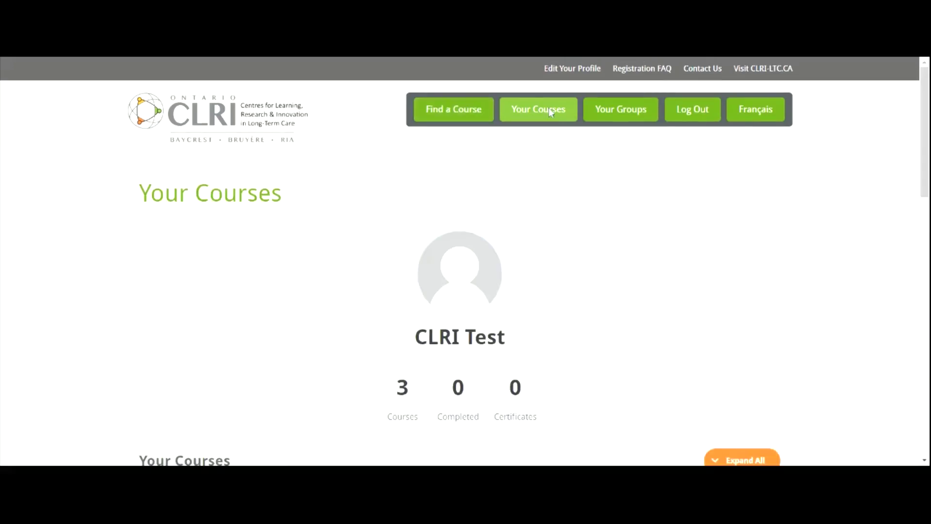
pyautogui.scroll(-2, 612, 183)
pyautogui.scroll(-3, 613, 183)
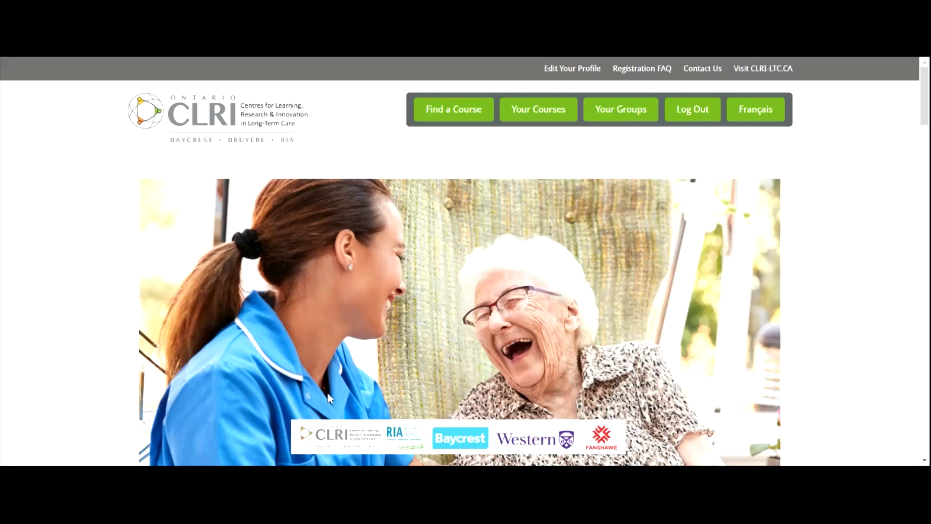
# - Expand all Course Content showing Pre-Survey and Section 1 done at 40%, then open Section 2
pyautogui.scroll(-6, 330, 398)
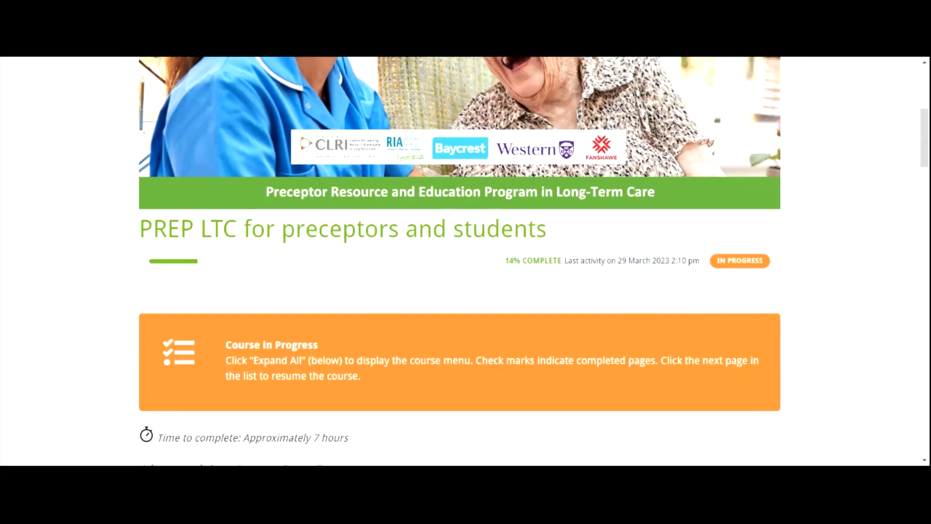
pyautogui.scroll(-10, 460, 260)
pyautogui.scroll(-14, 460, 260)
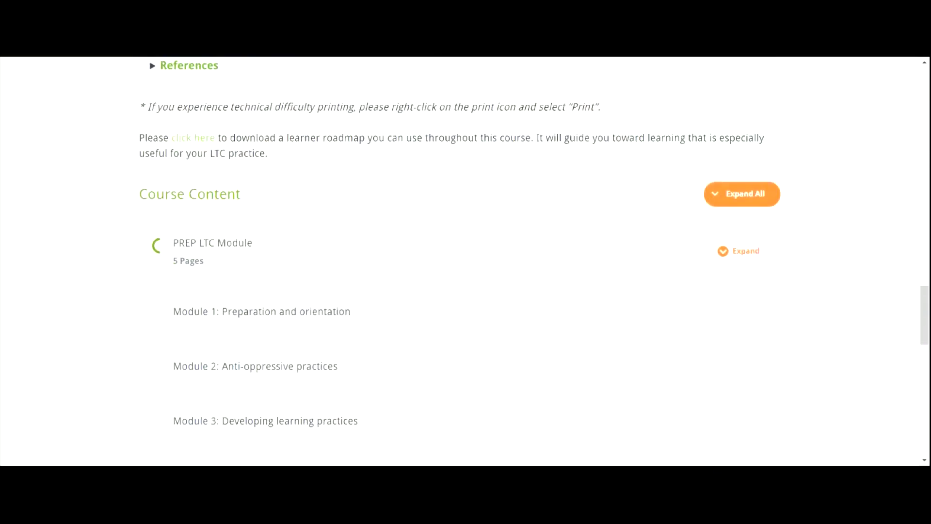
pyautogui.click(739, 199)
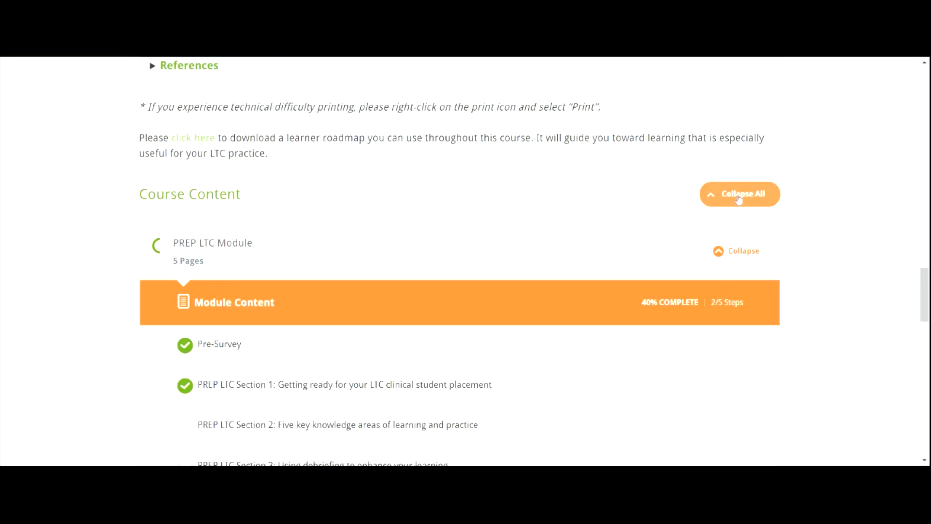
pyautogui.scroll(-3, 739, 199)
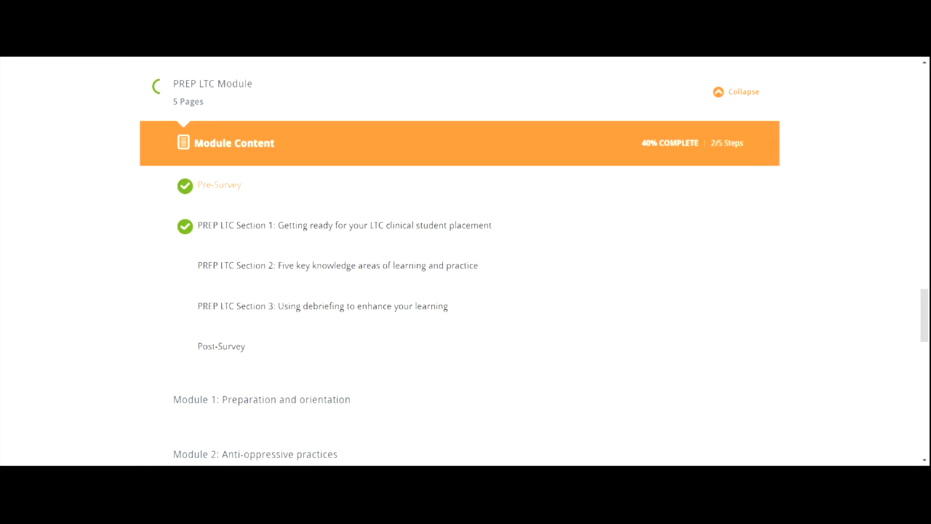
pyautogui.click(396, 267)
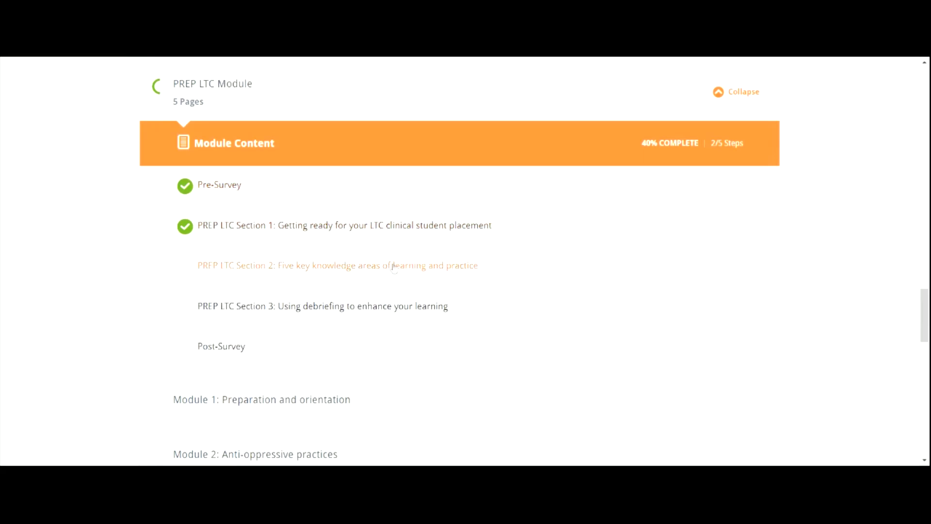